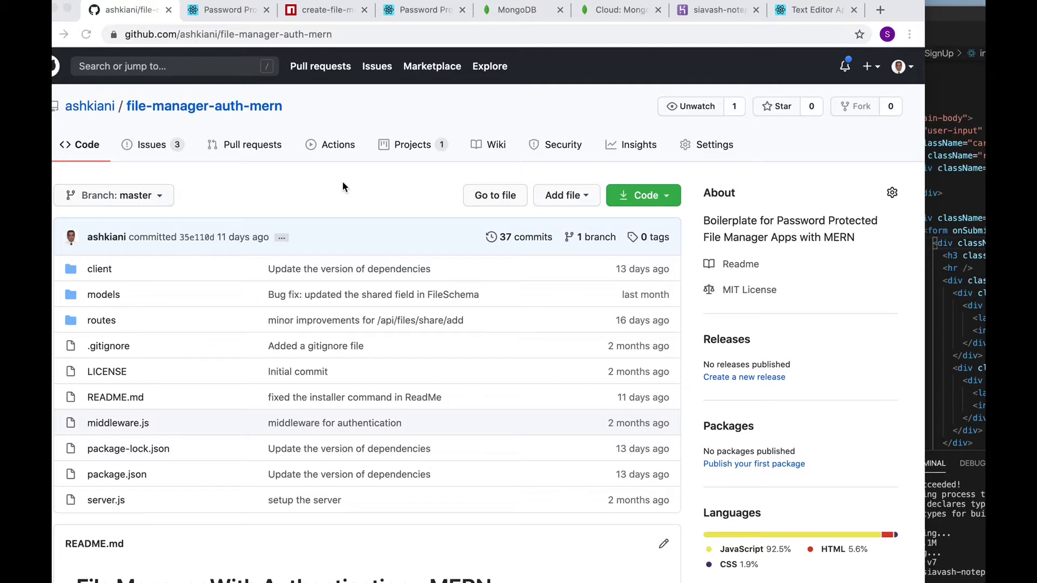
Scroll the file-manager-auth-mern README down to its Description and Features sections
scroll(342, 186, down, 5)
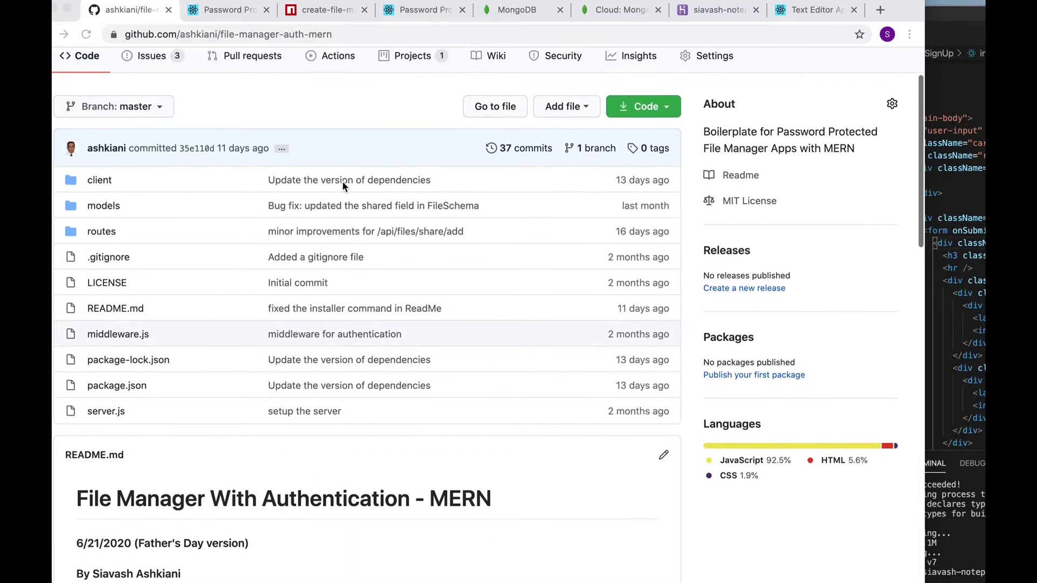
scroll(342, 186, down, 1)
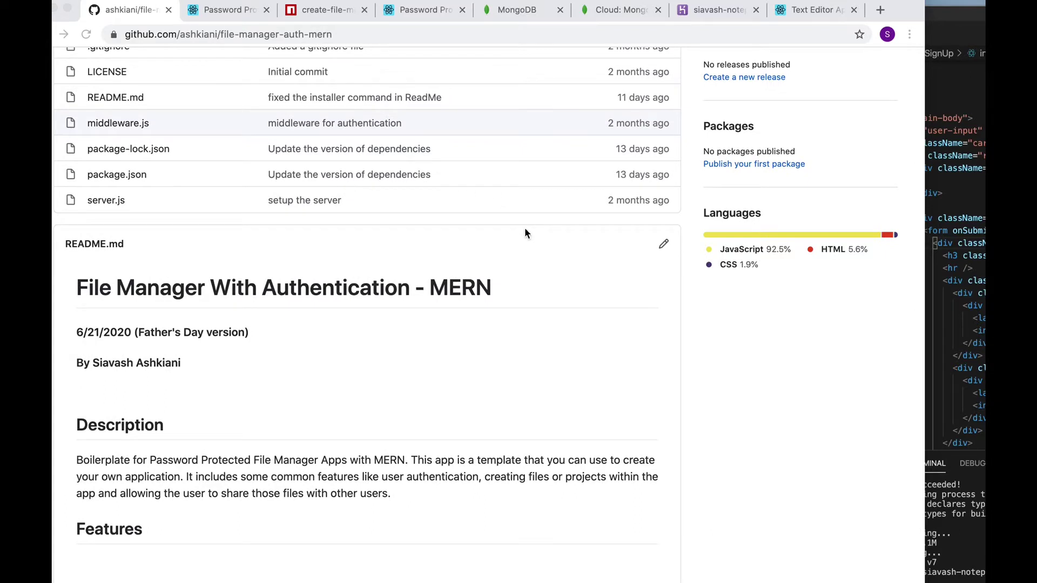
scroll(525, 234, down, 3)
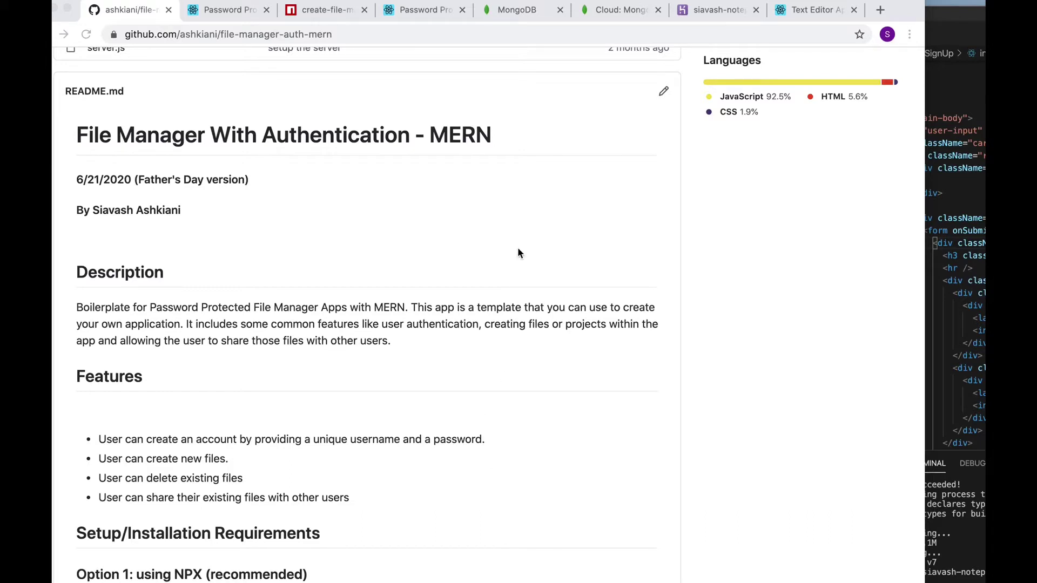
Switch to the Password Protected app, view its Contact page, then return home to the Login page
click(225, 12)
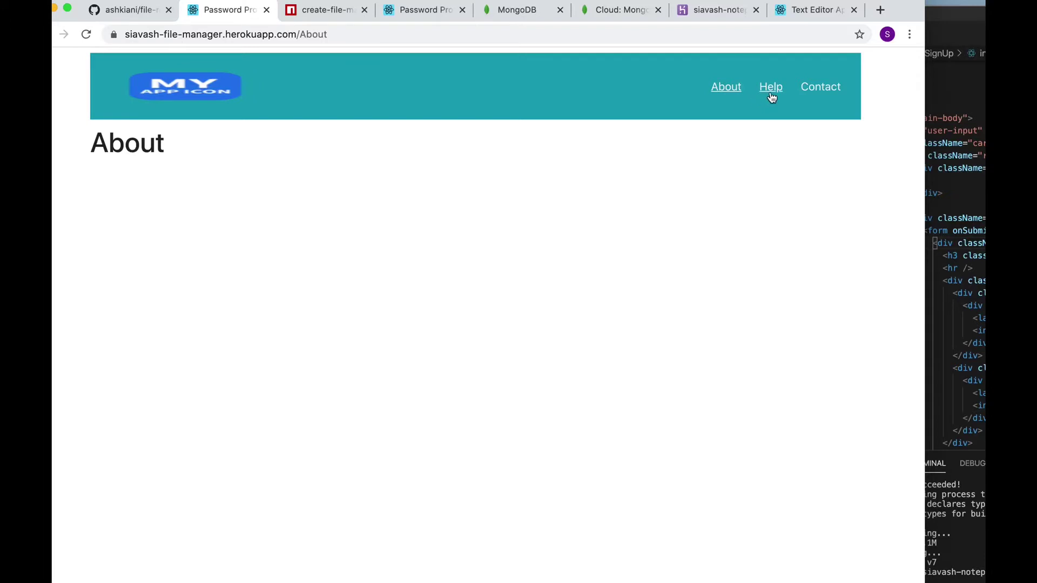
click(822, 88)
click(216, 87)
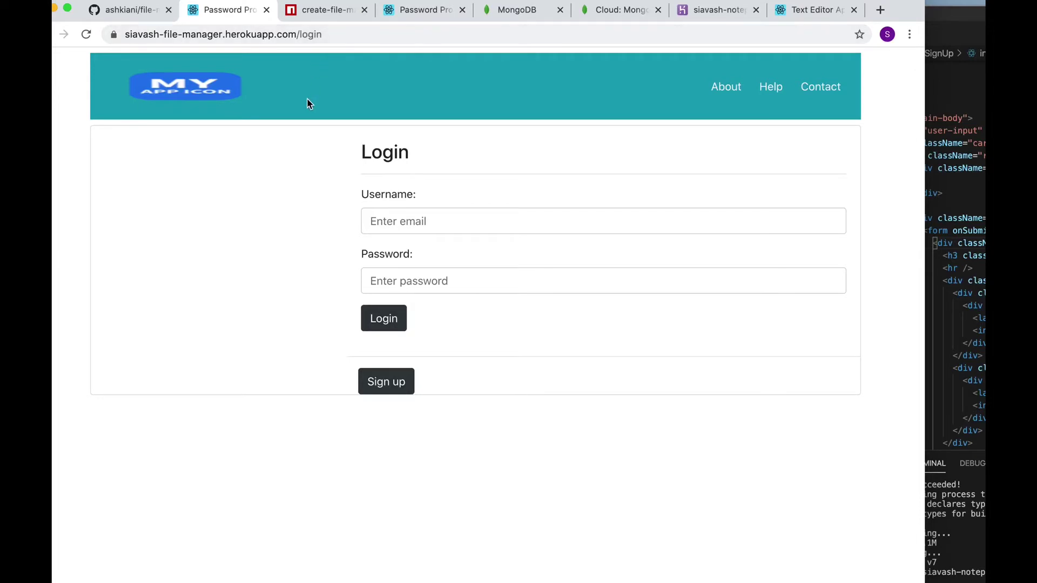
Log into the file manager with the saved username and its password
click(402, 223)
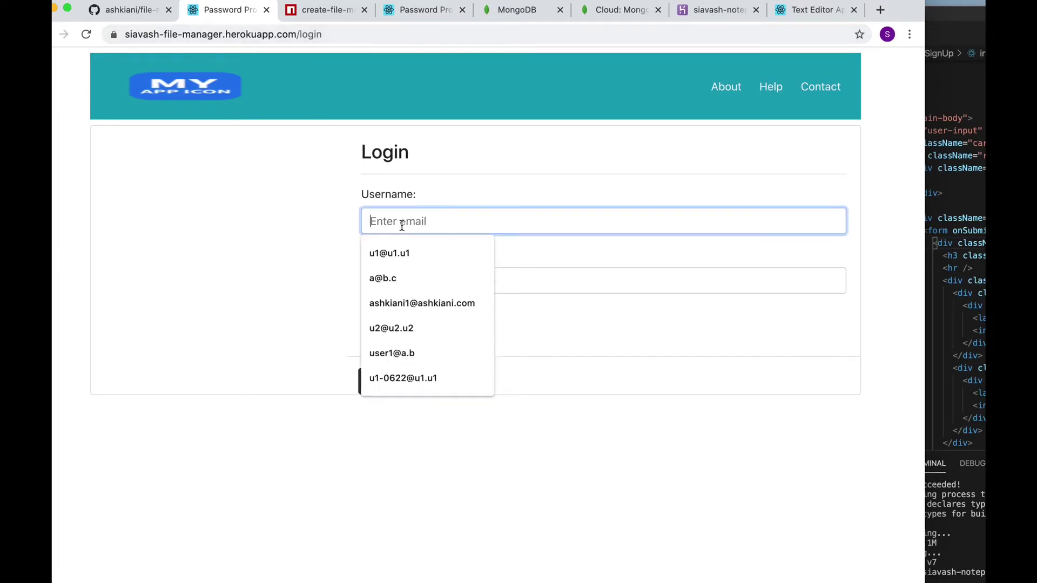
click(409, 302)
click(414, 282)
text(1234)
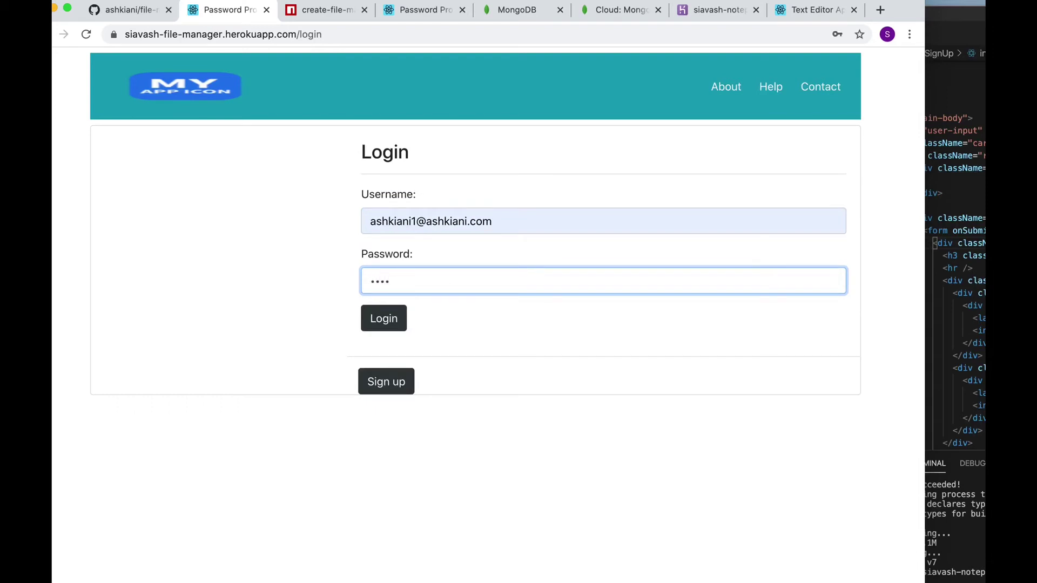
key(Return)
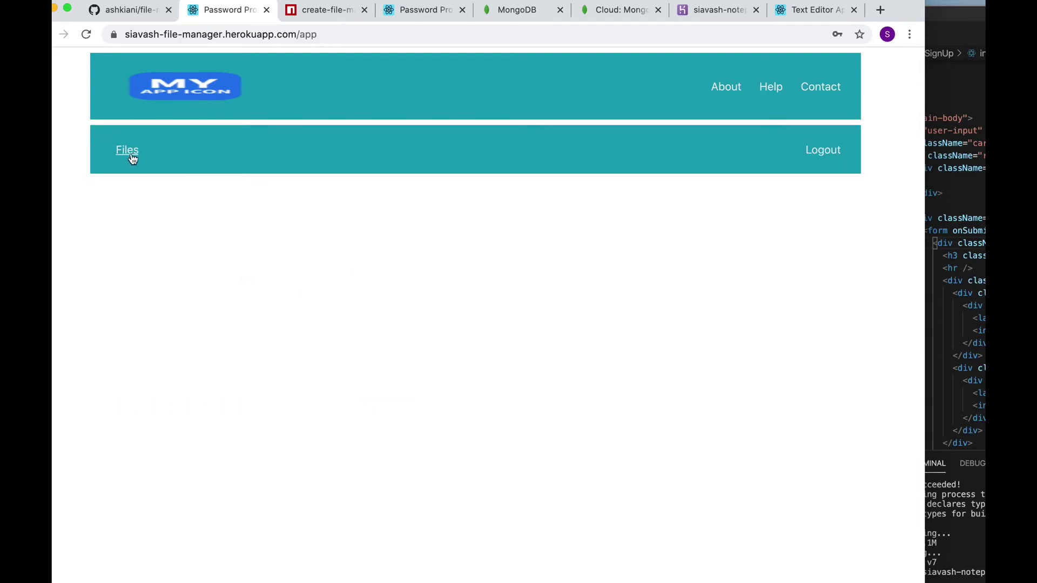
Show the Files list with File1, opening and dismissing the Add new file form
click(129, 151)
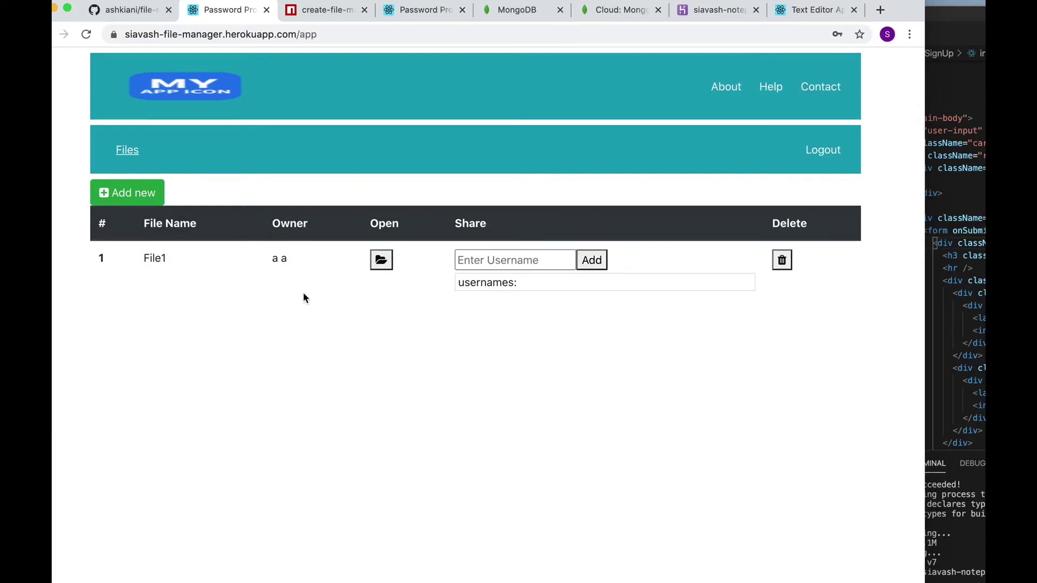
click(151, 197)
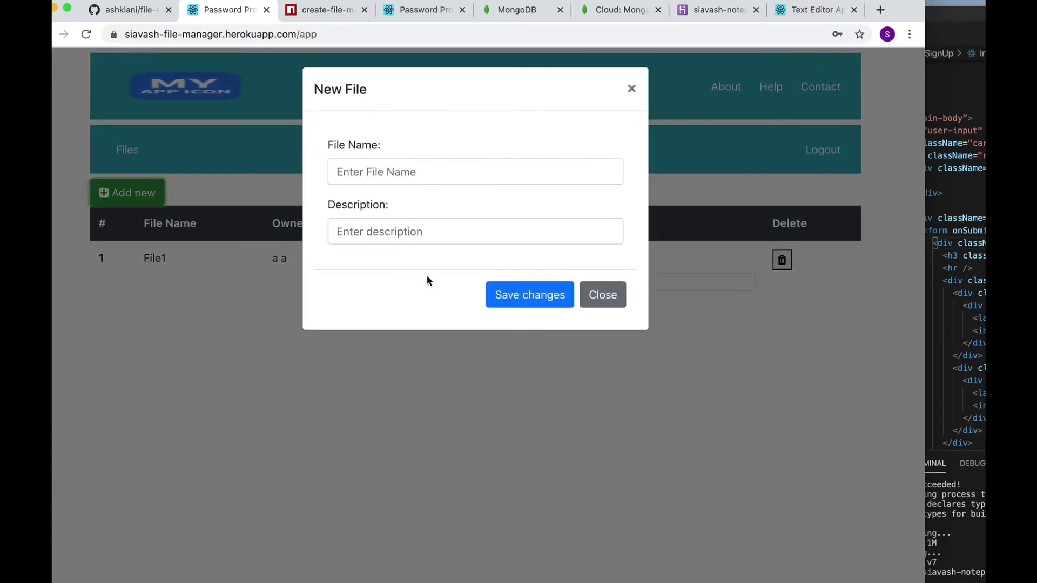
click(612, 303)
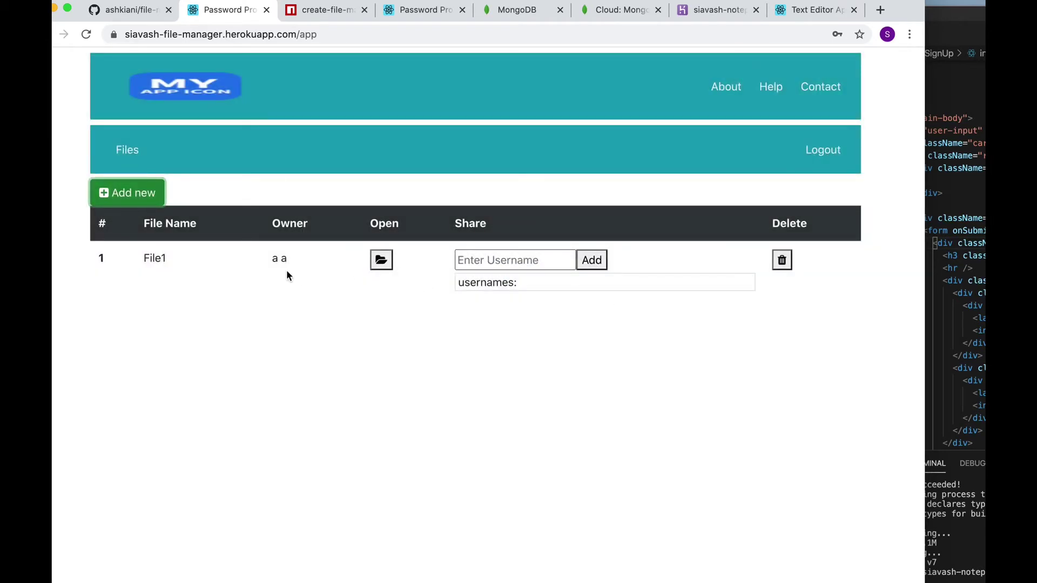
click(382, 265)
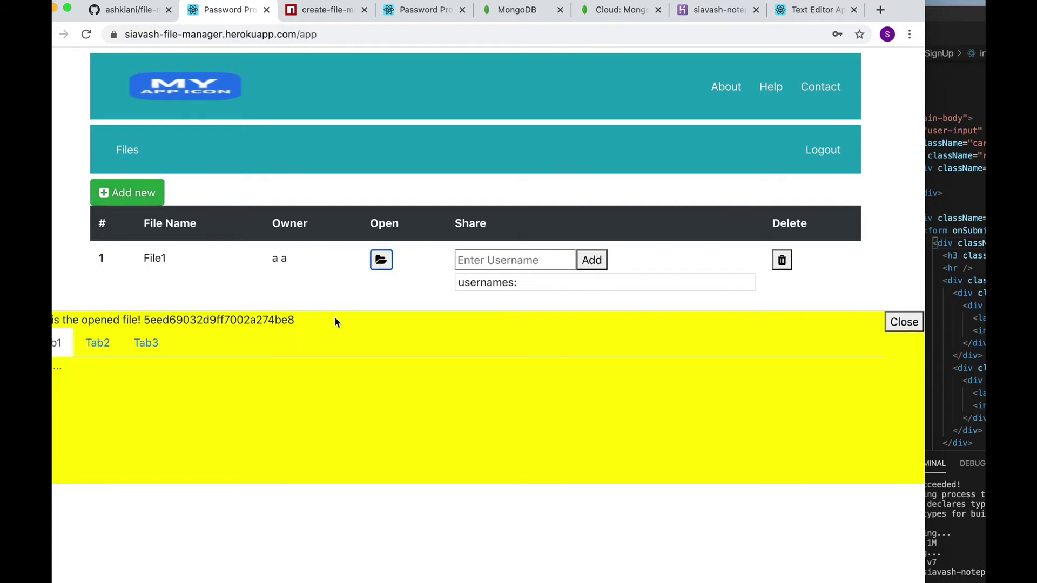
click(112, 346)
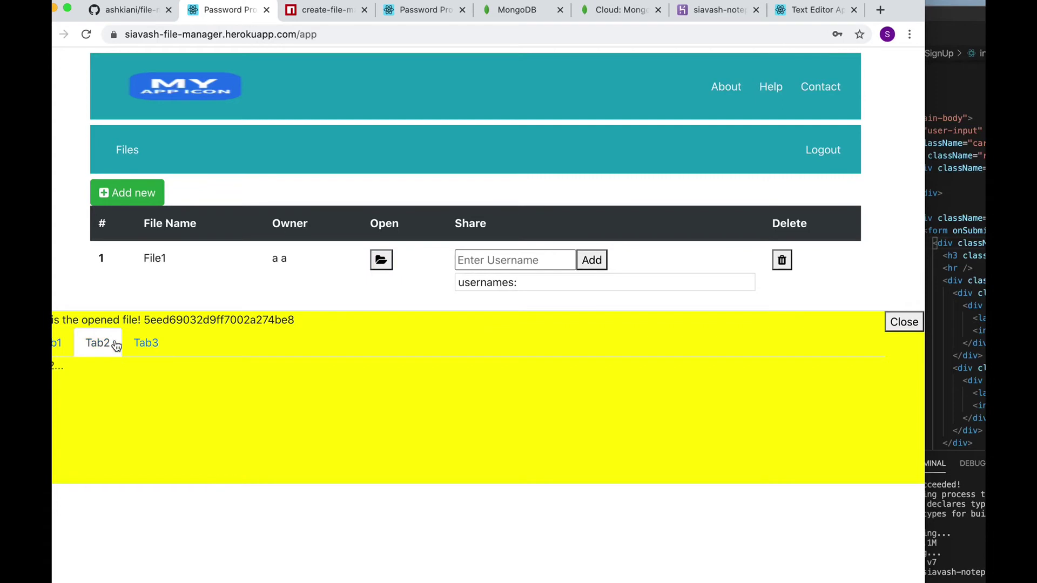
click(145, 344)
click(63, 343)
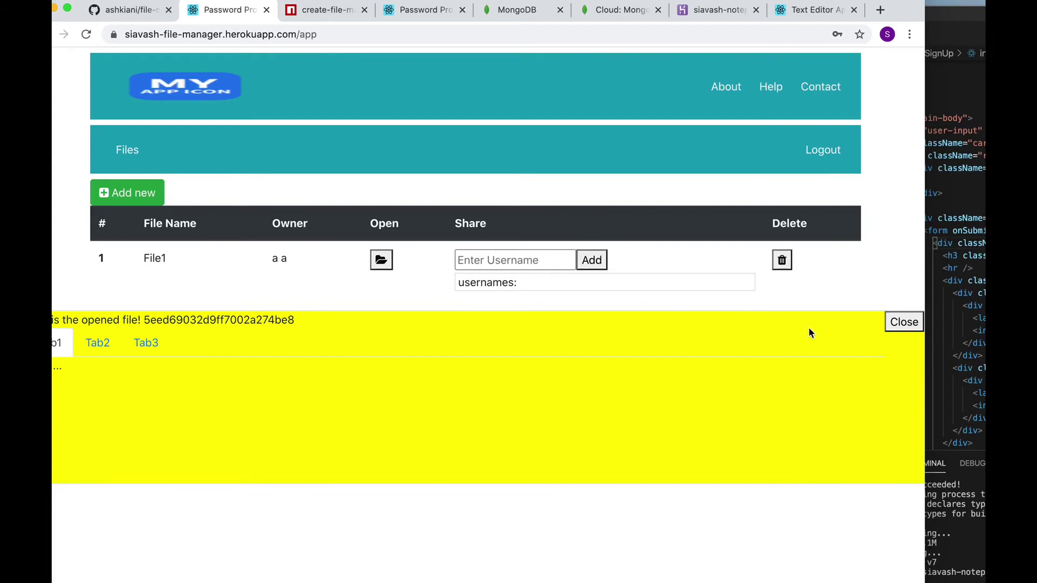
click(888, 319)
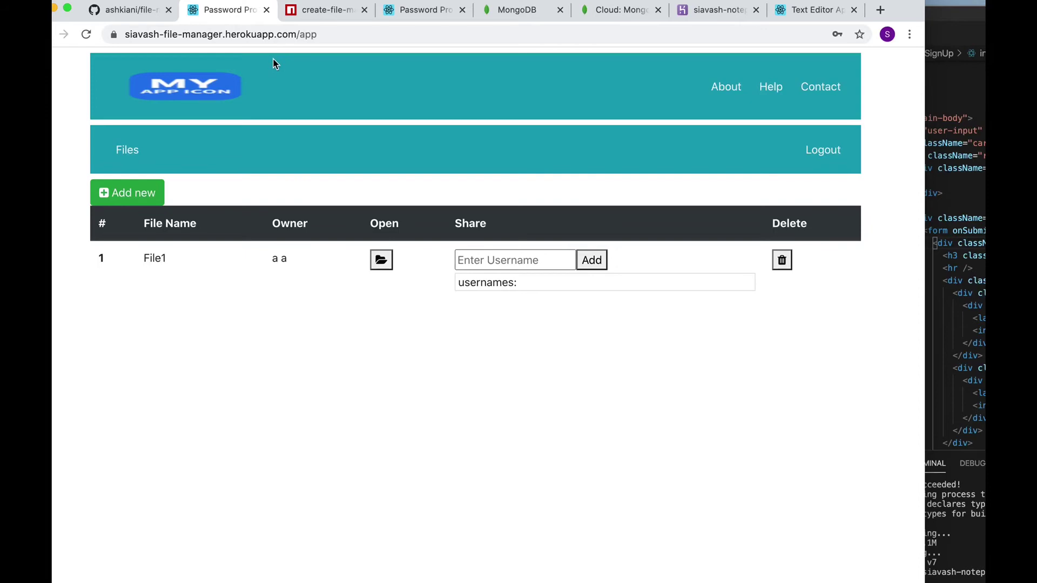
Return to the GitHub tab and scroll up to the repository's code files list
click(131, 12)
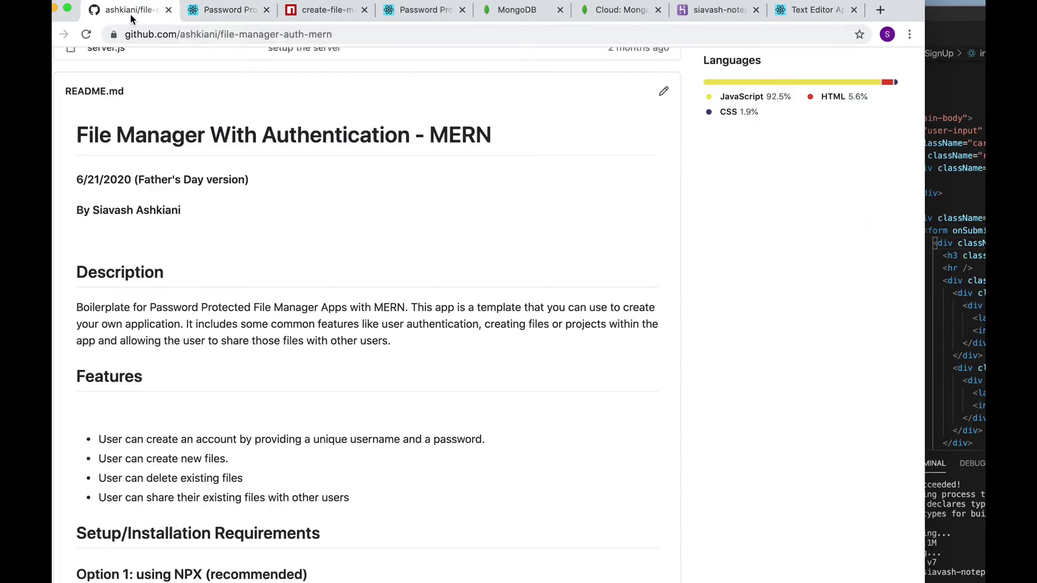
scroll(340, 260, up, 5)
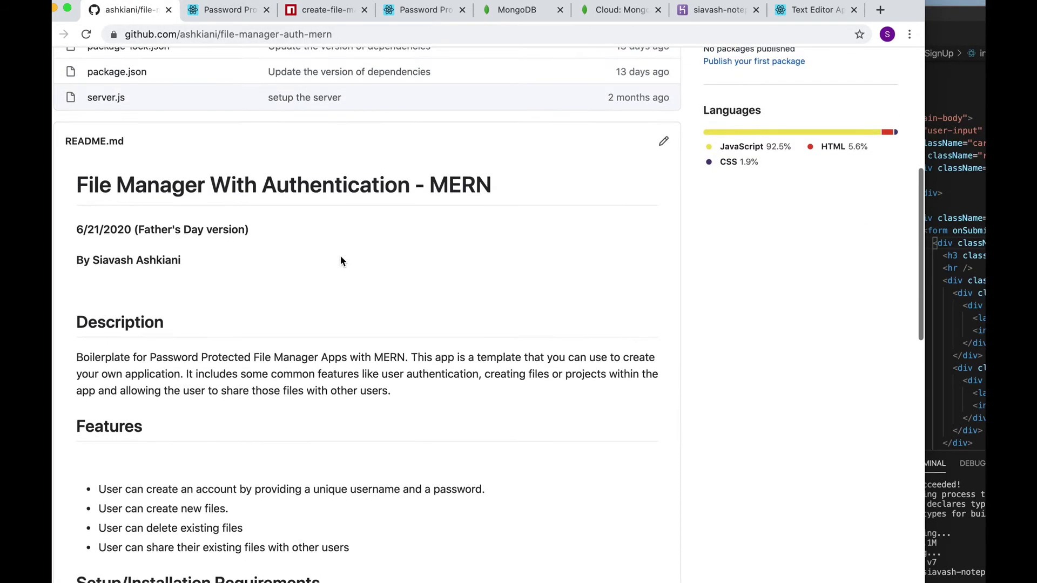
scroll(340, 260, up, 4)
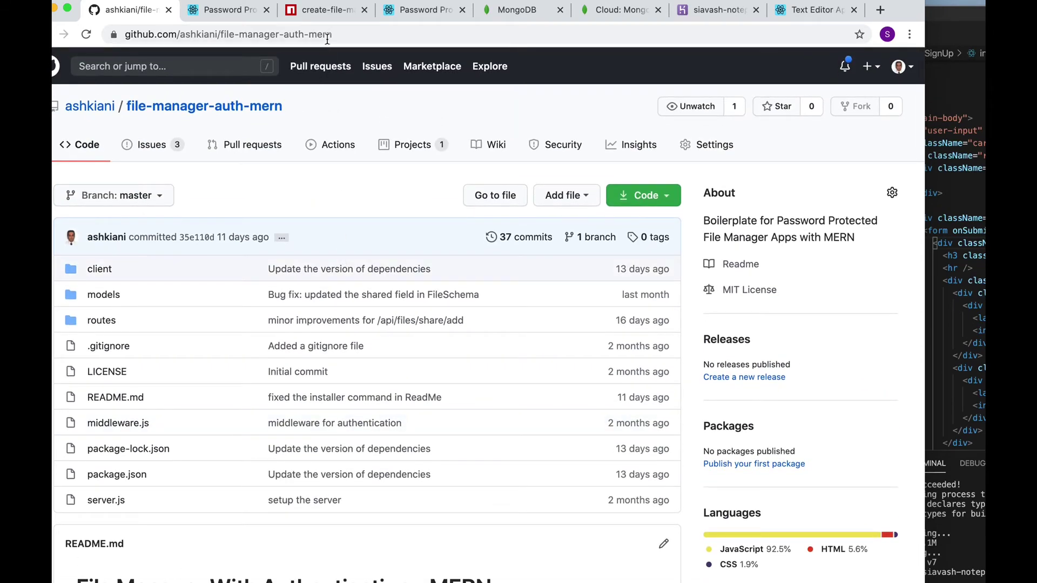
View the create-file-manager-app npm page, then return to the file manager app and select its URL
click(330, 15)
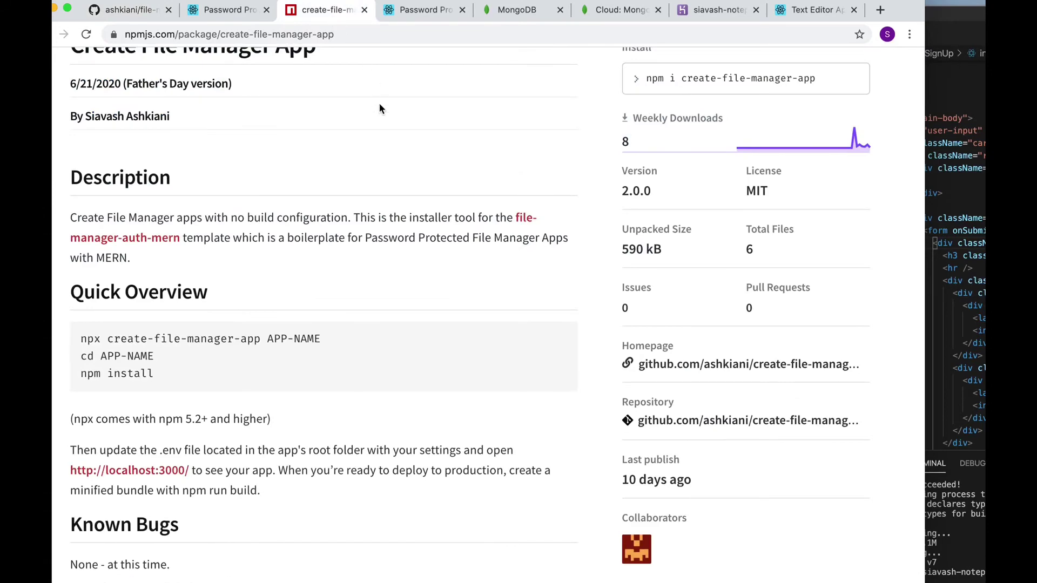
scroll(379, 108, up, 6)
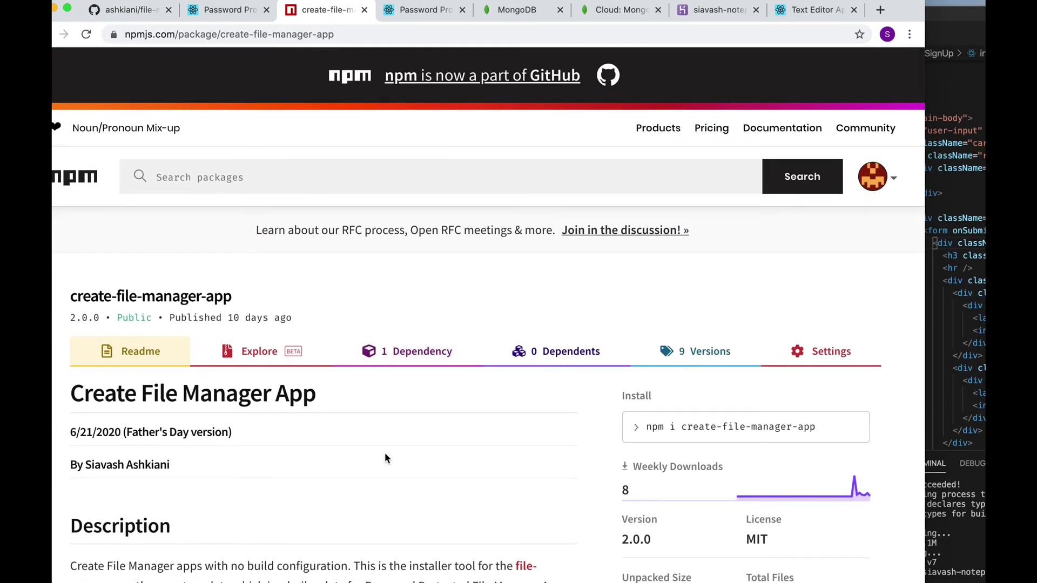
click(232, 17)
drag(296, 34, 135, 46)
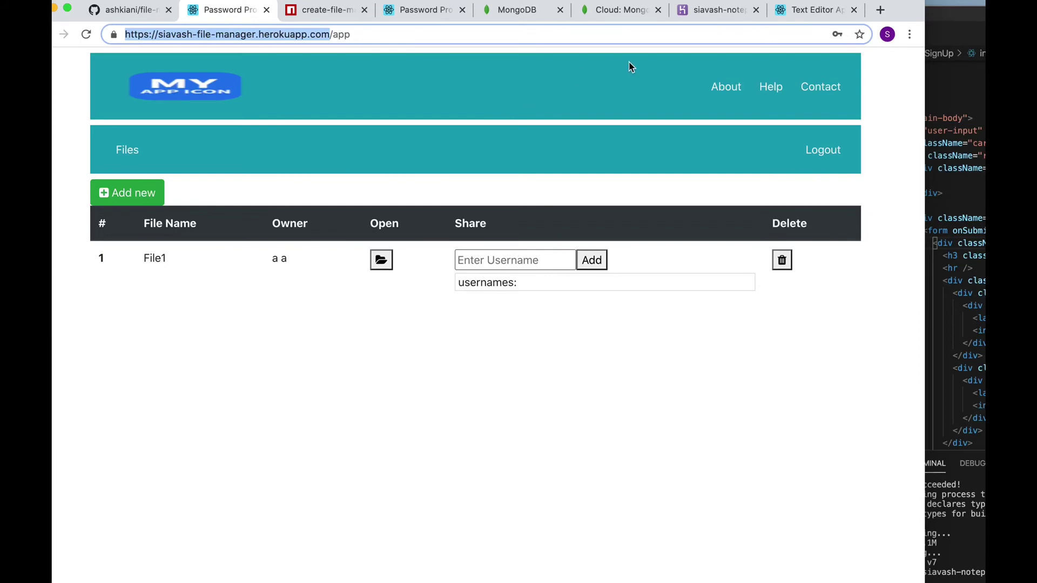
Switch to the Siavash Notepad Text Editor App's About page tab
click(802, 15)
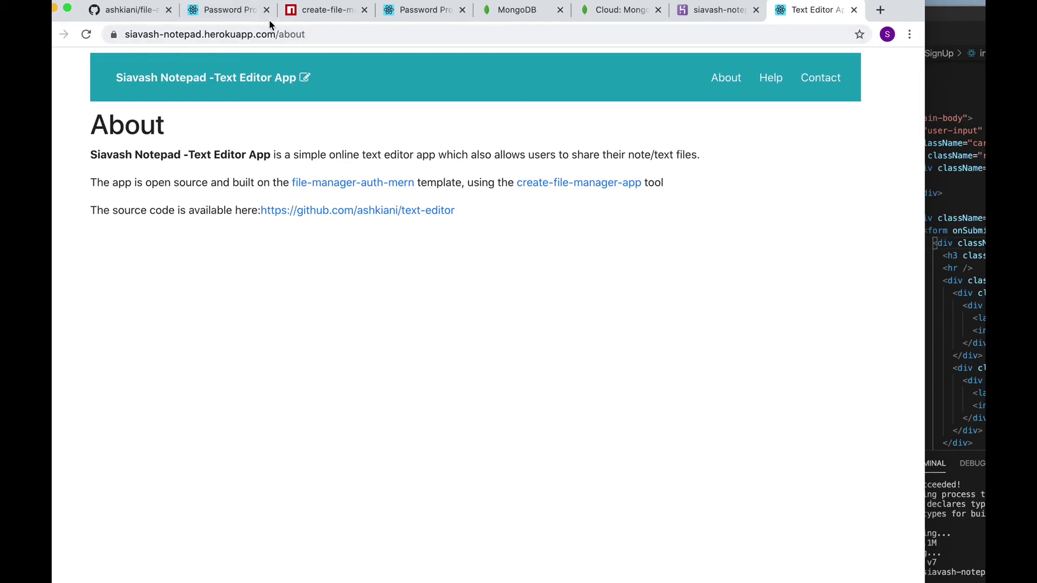
Go from the notepad's About page to Login and sign in with the saved account and password
click(270, 34)
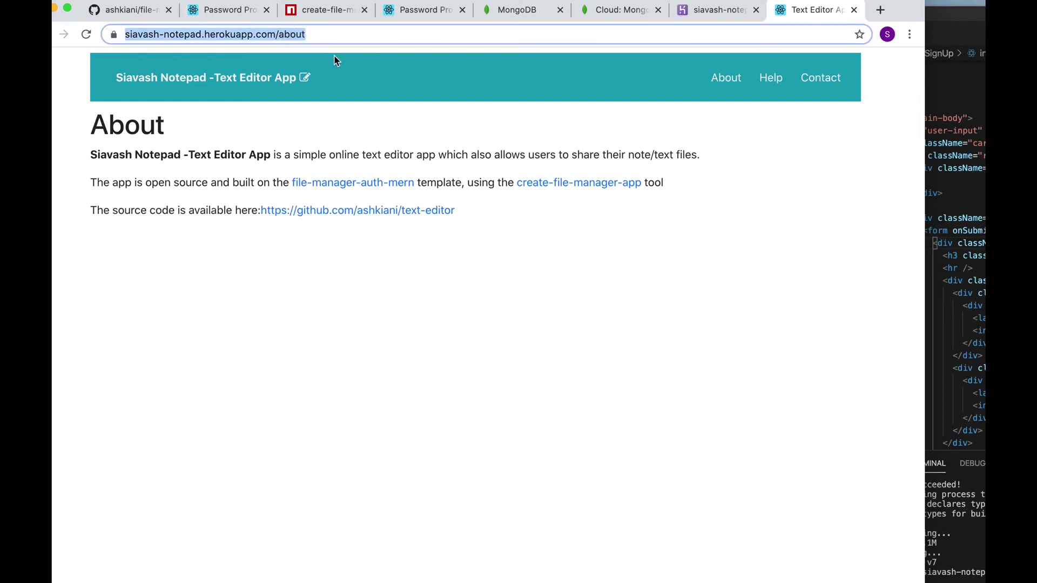
click(273, 78)
click(430, 208)
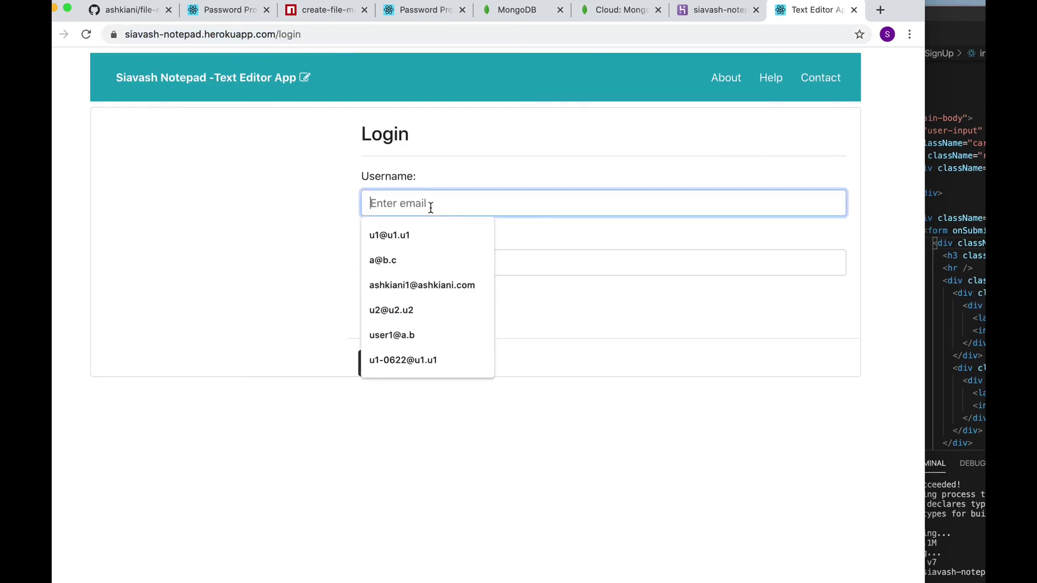
click(432, 283)
click(434, 263)
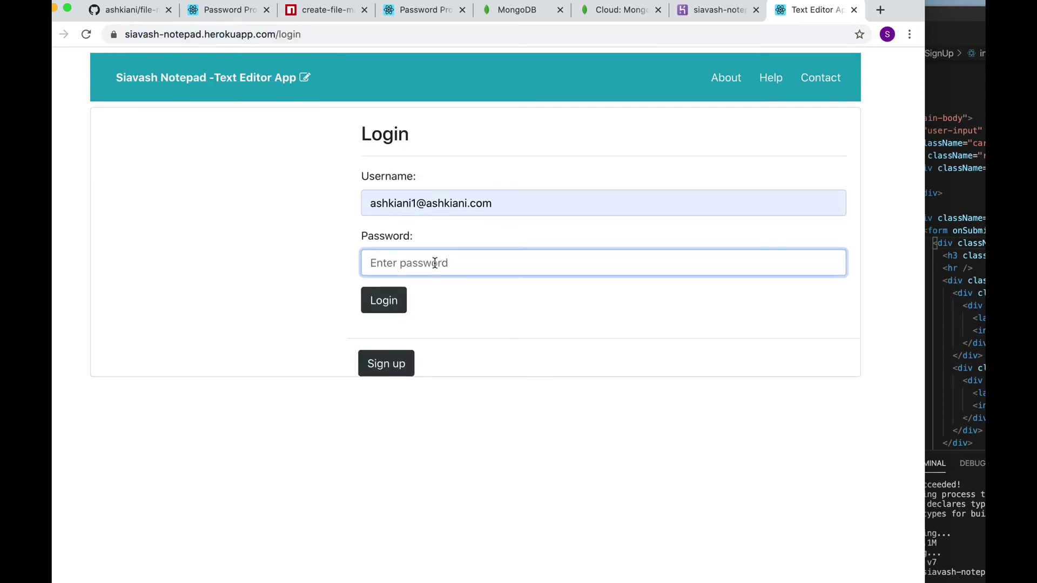
text(****)
key(Return)
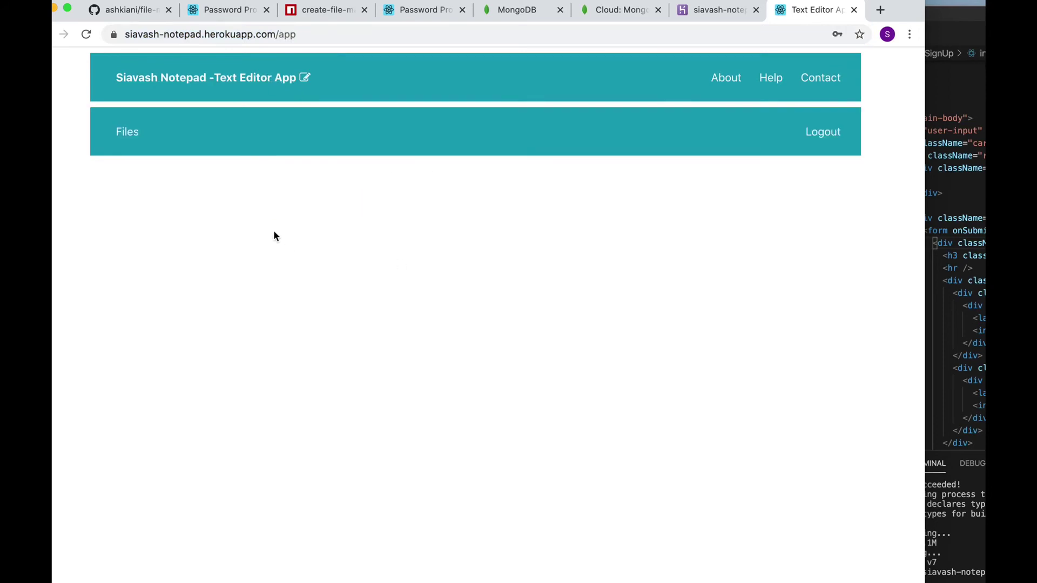
Create a new file named File1 from the Files list and save it
click(130, 134)
click(130, 174)
click(343, 173)
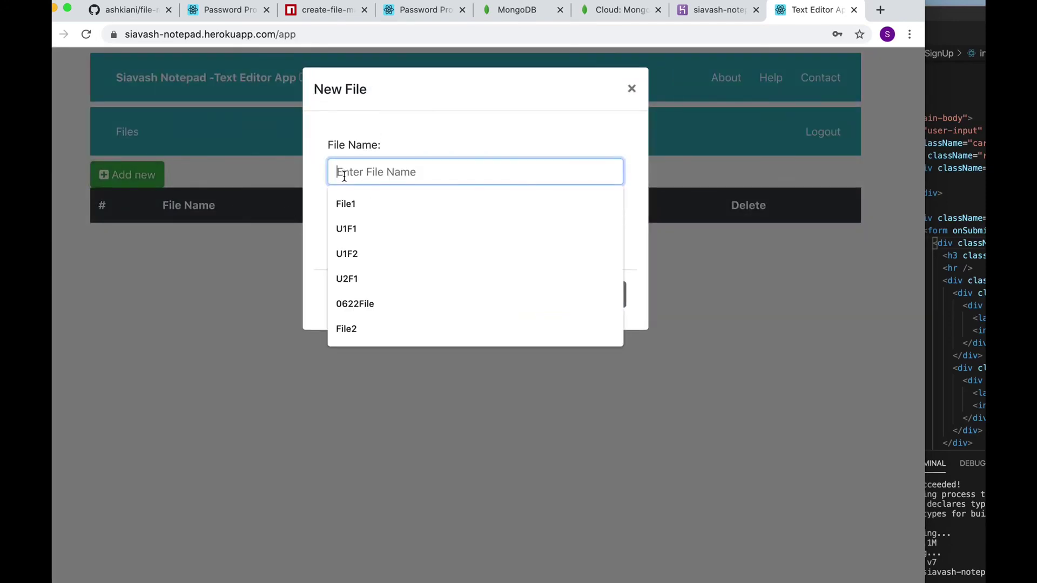
text(fil)
click(373, 201)
click(531, 292)
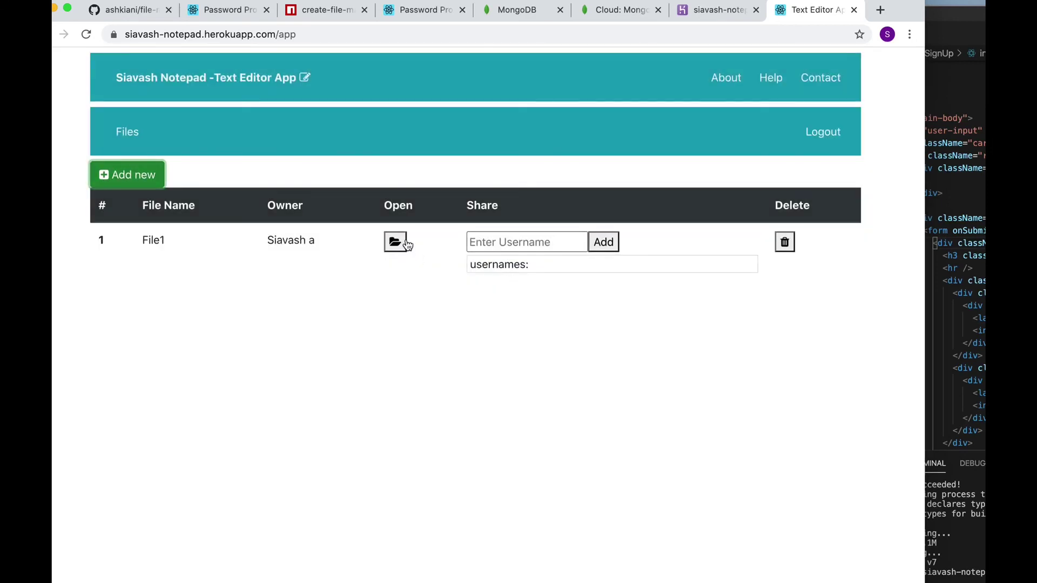
Share File1 with the second user by entering their e-mail address
click(519, 242)
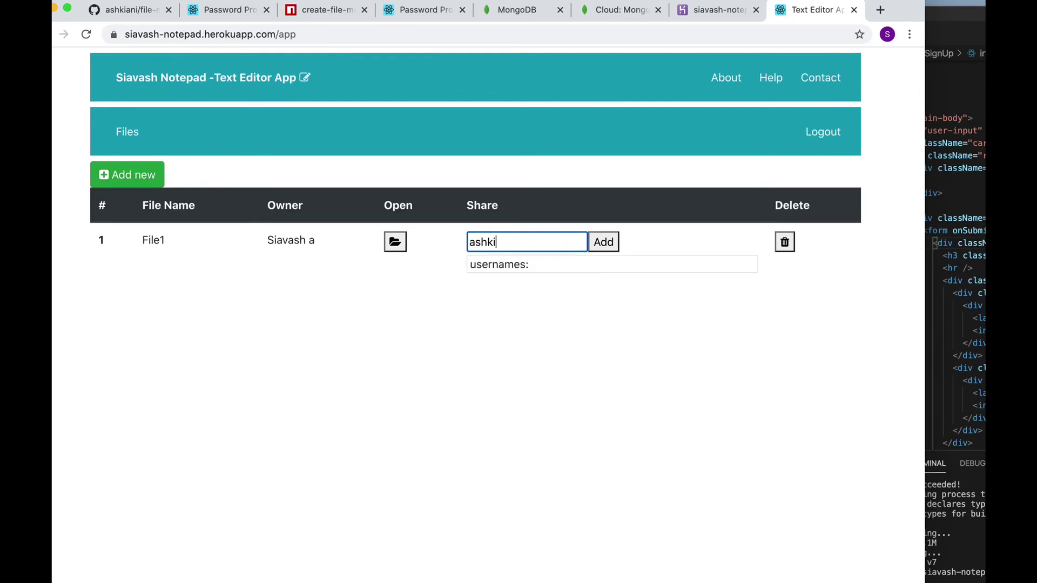
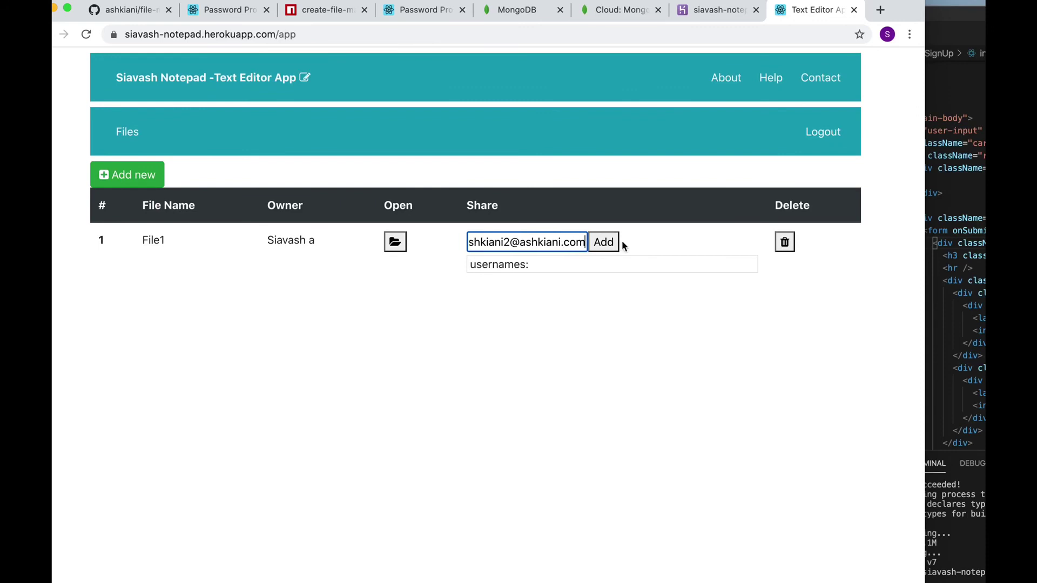
click(607, 246)
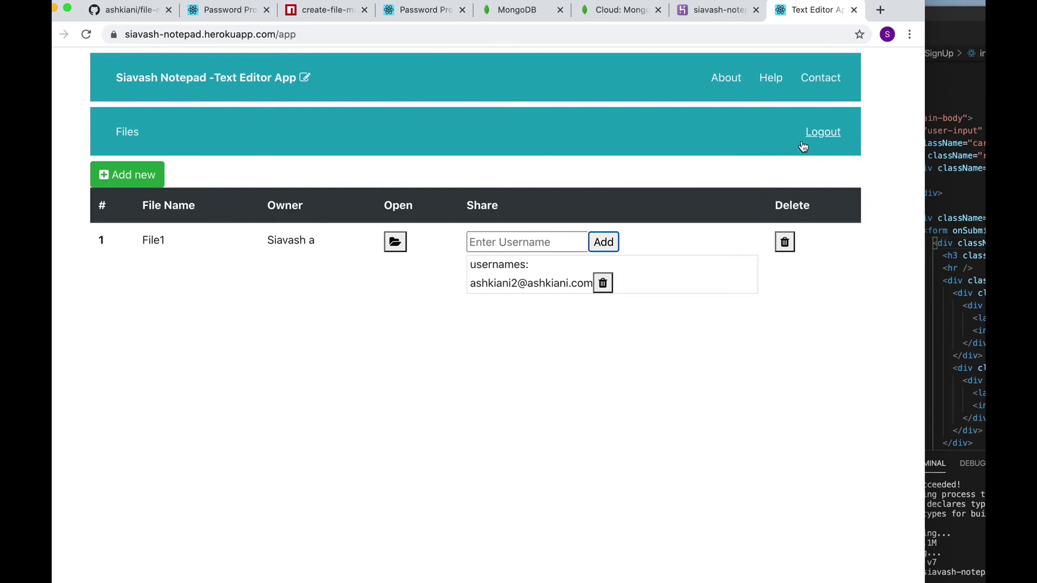
Log out and start entering the second user's username on the Login page
click(818, 138)
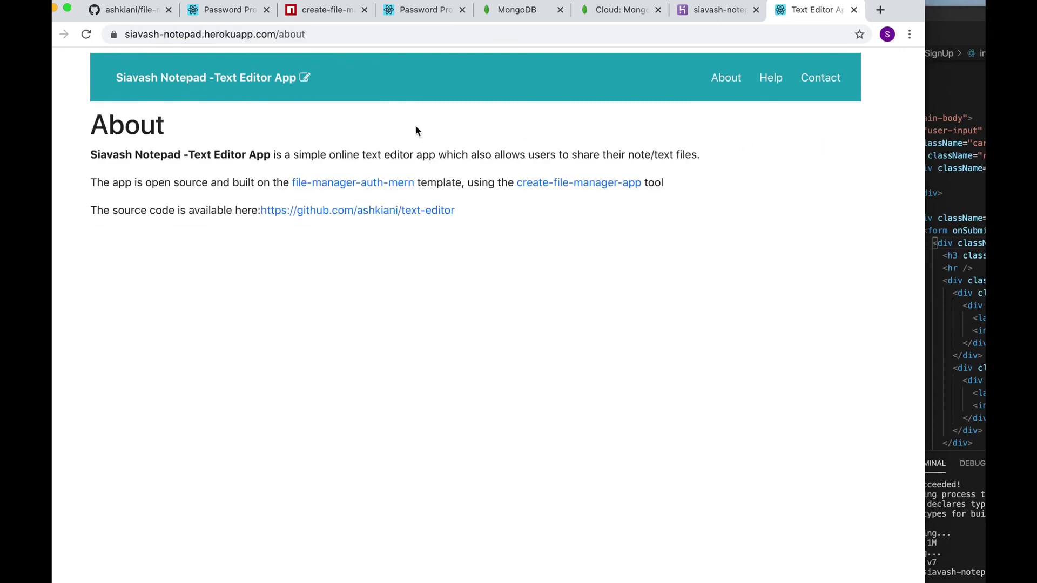
click(241, 82)
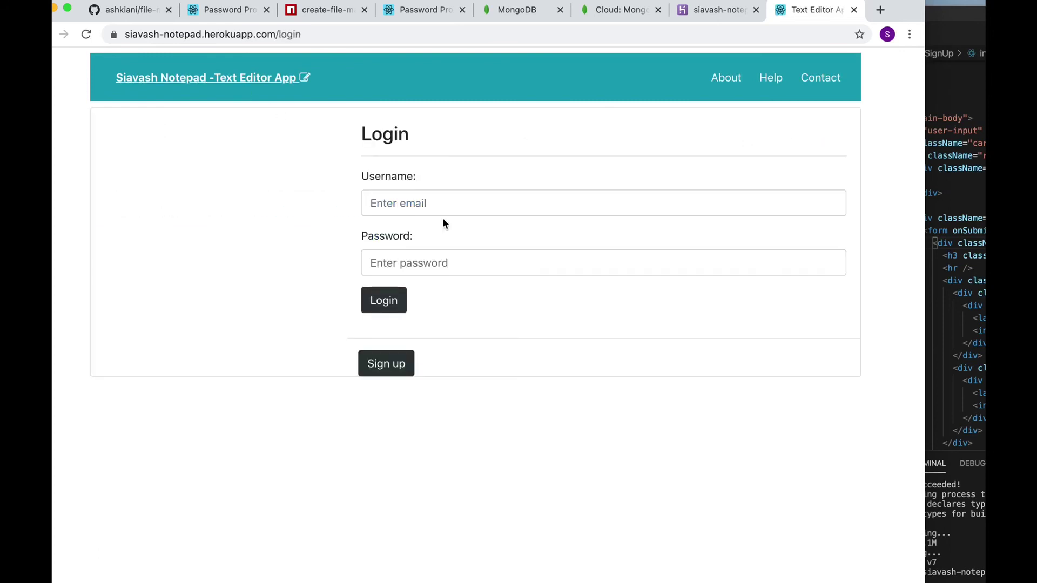
click(437, 204)
text(ashki)
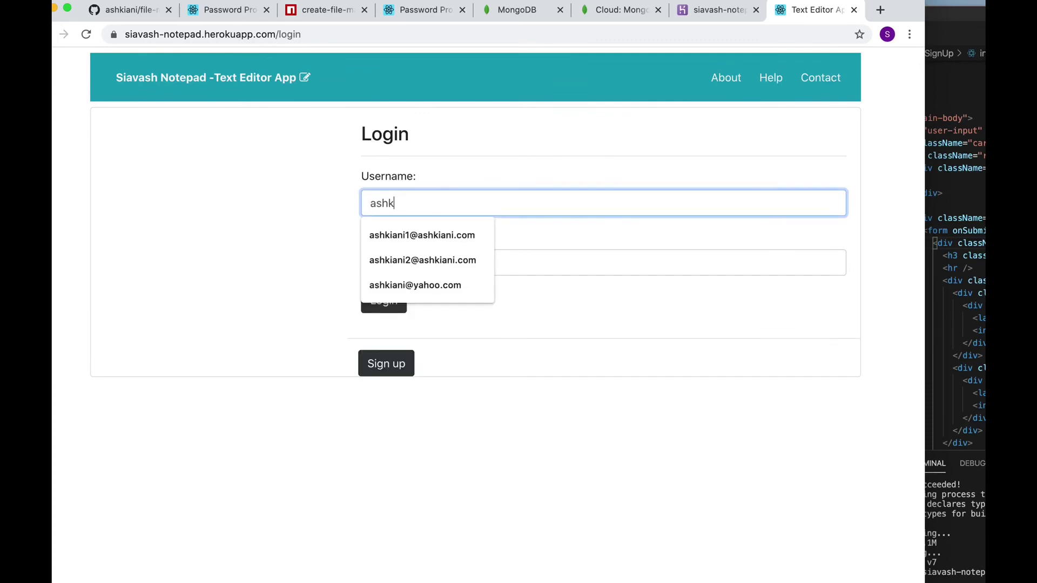